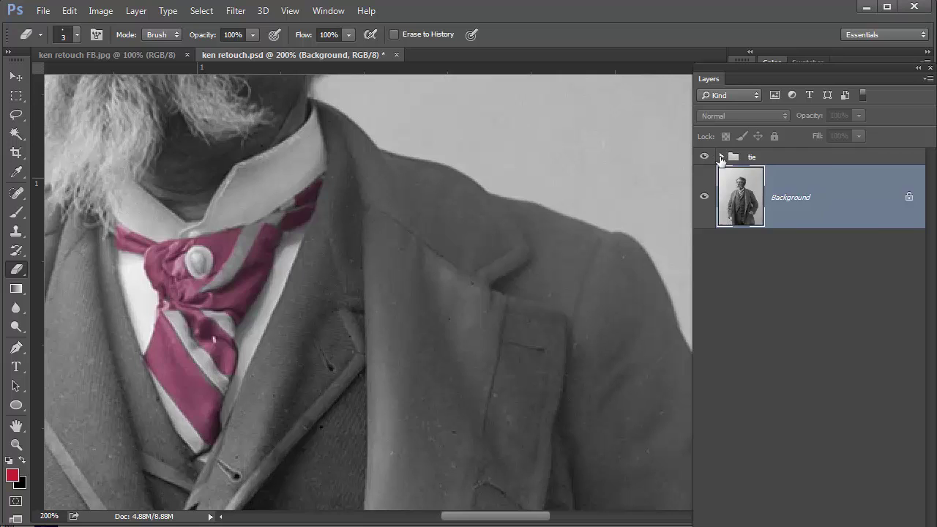
Expand the tie group to show its Hue/Saturation adjustment and Layer 1.
left_click(721, 159)
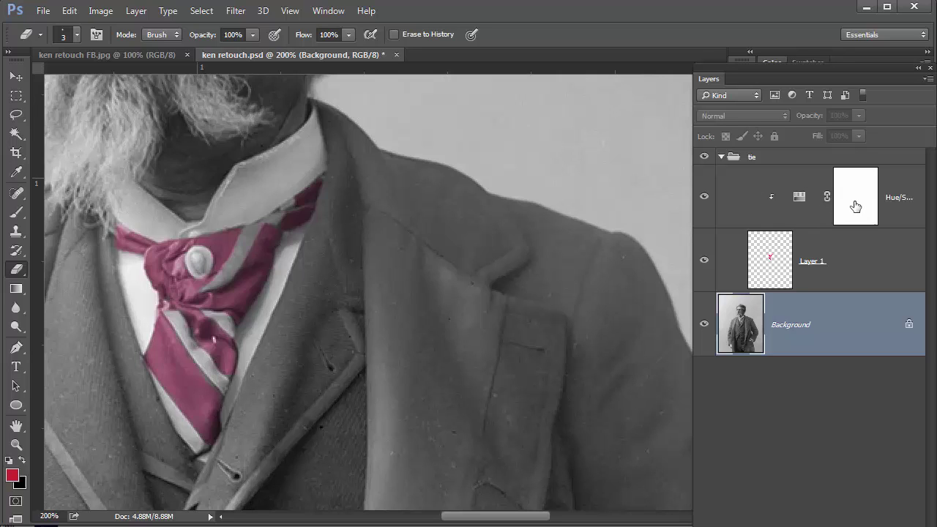
Collapse and hide the tie group, then float the Layers panel and resize it.
left_click(721, 157)
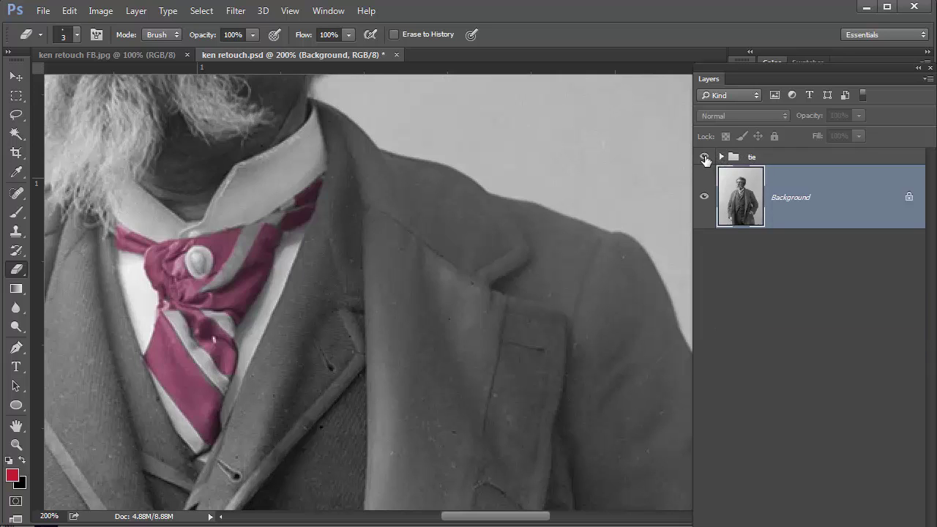
left_click(704, 157)
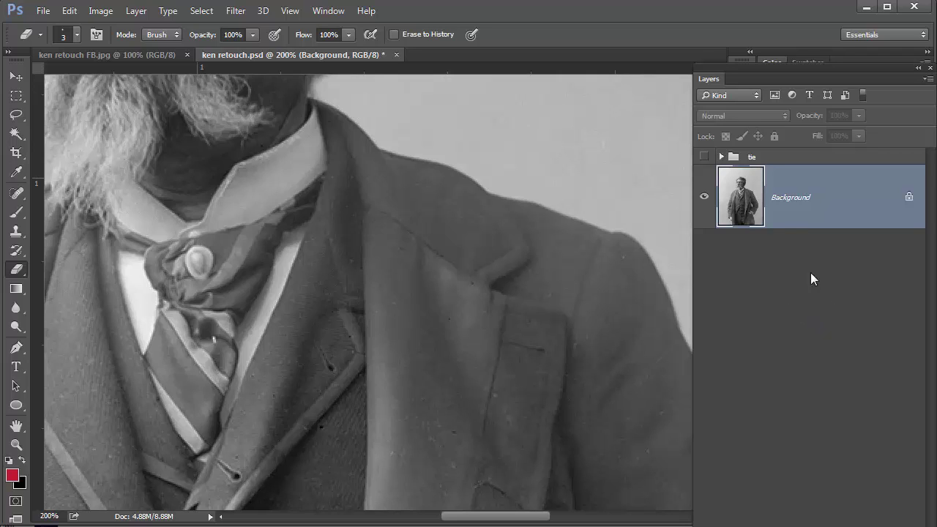
left_click_drag(709, 79, 545, 2)
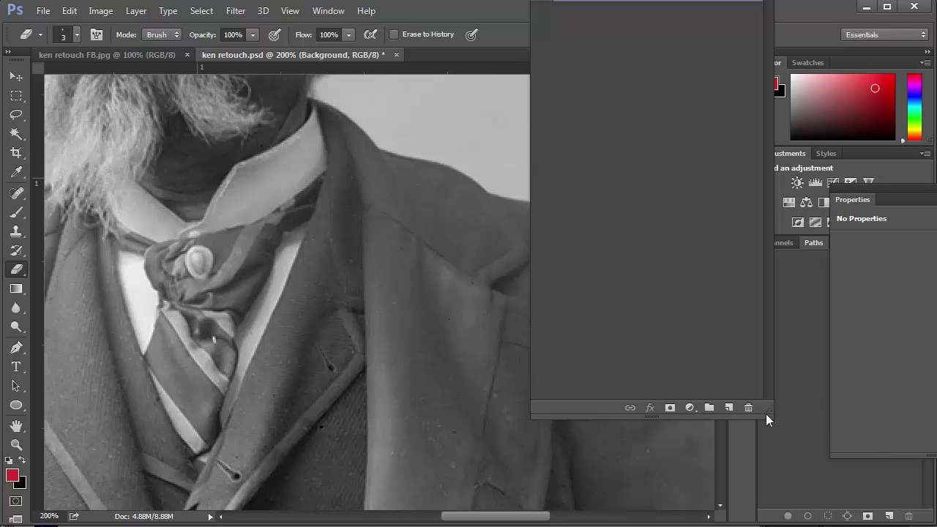
left_click_drag(766, 420, 757, 148)
left_click_drag(541, 3, 504, 73)
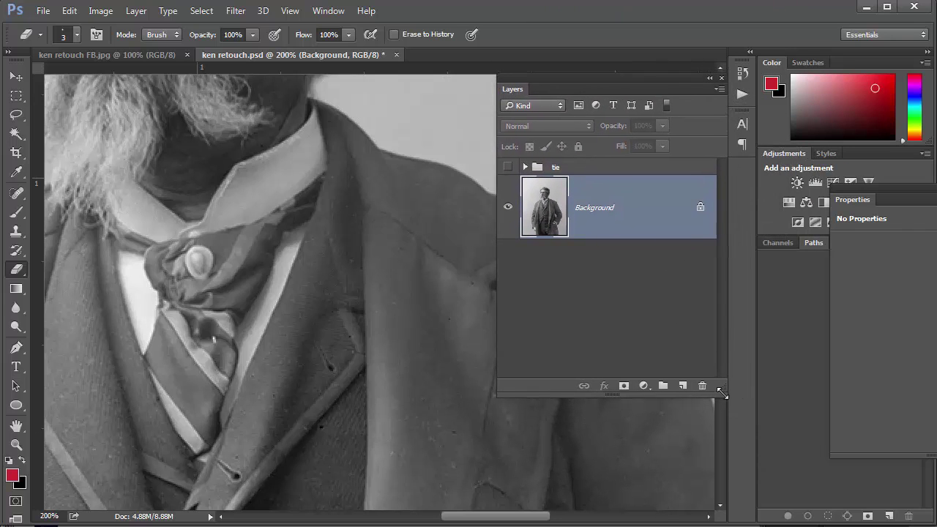
left_click_drag(722, 393, 722, 476)
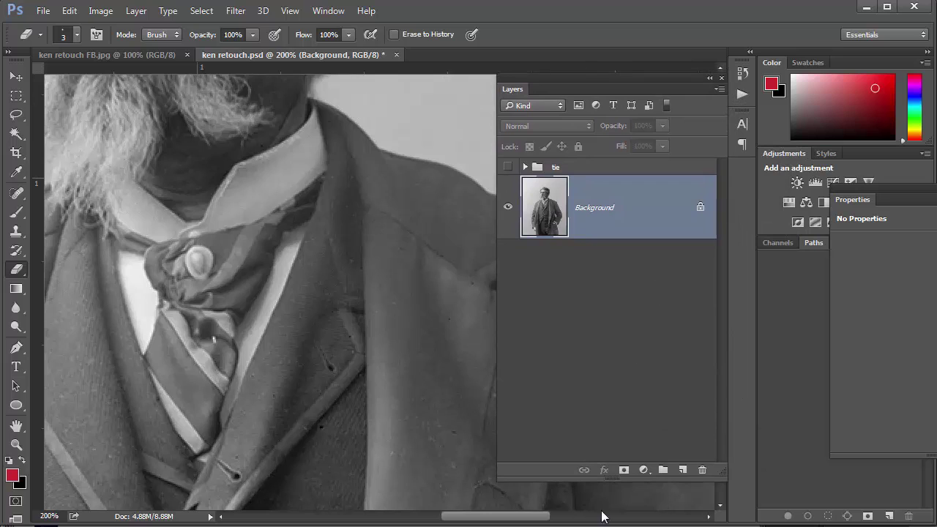
Create a new layer group named 'Tie'.
left_click(662, 471)
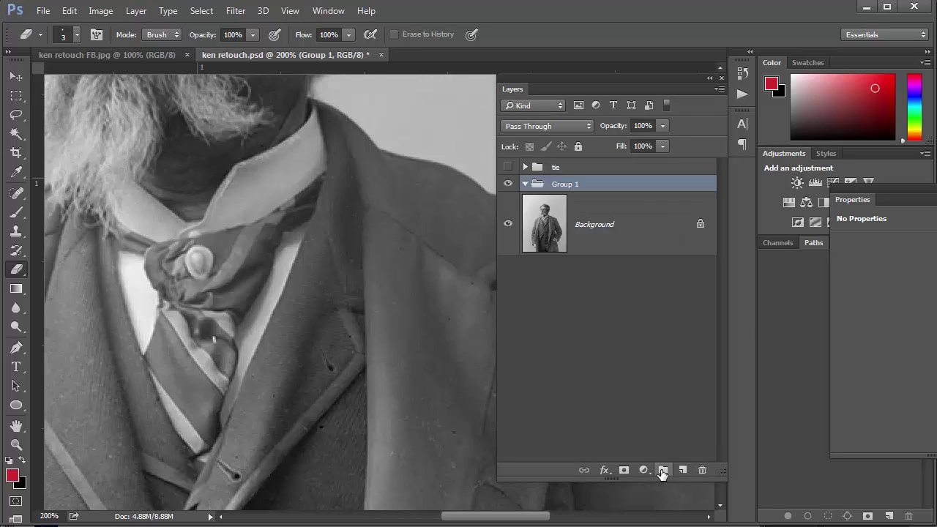
double_click(563, 185)
type("T")
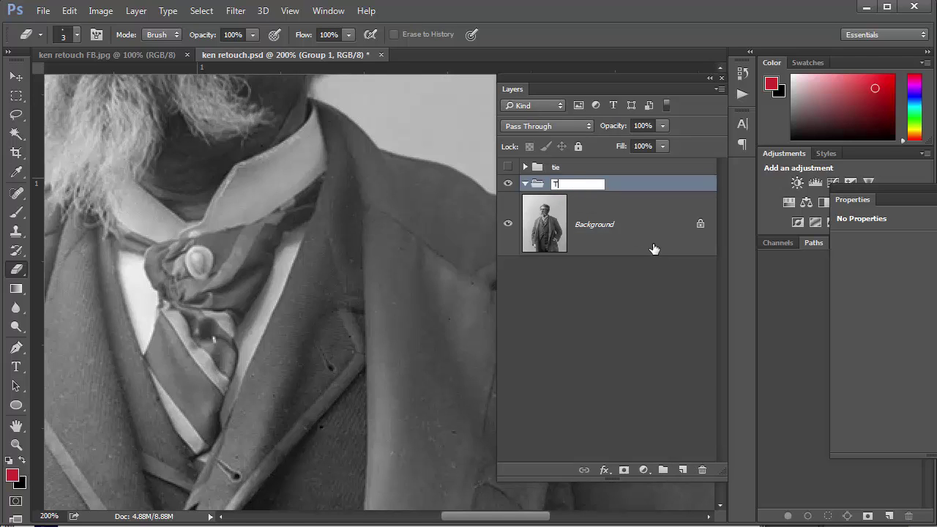
type("ie")
left_click(652, 323)
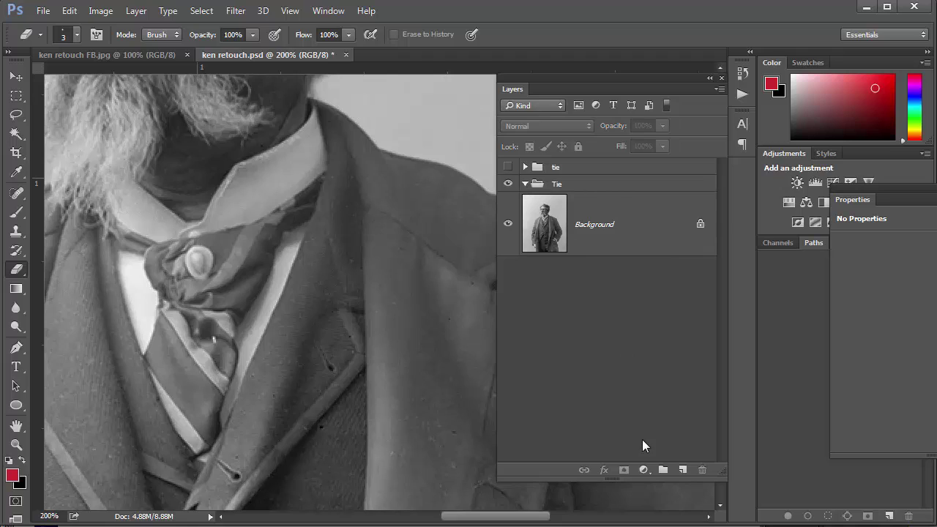
Add a layer named 'paint' and place it in the Tie group above Background.
left_click(682, 471)
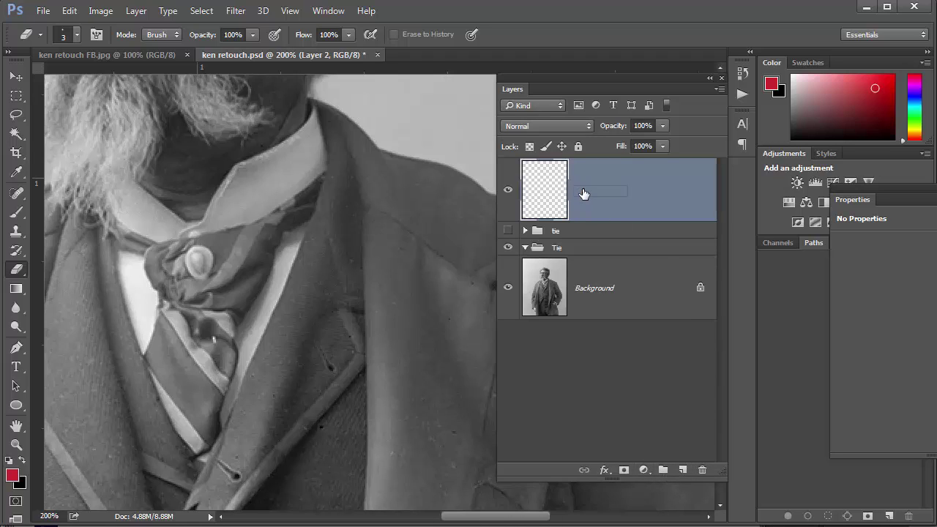
double_click(584, 194)
type("pain")
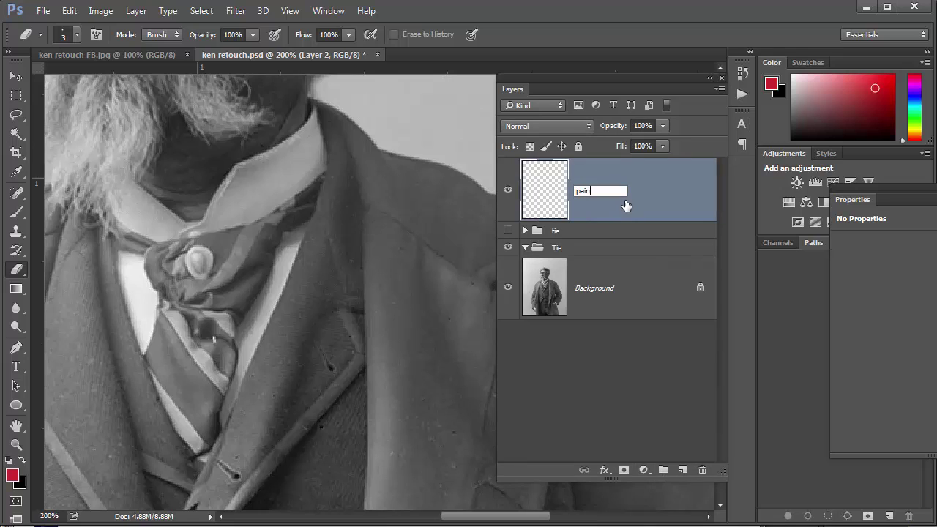
type("t")
key("Return")
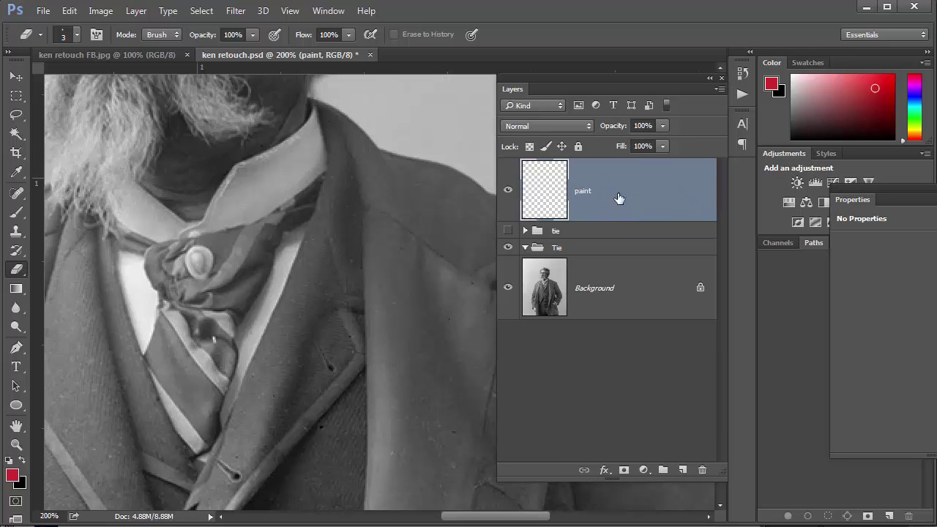
mouse_move(649, 202)
left_mouse_down()
mouse_move(644, 237)
mouse_move(655, 238)
left_mouse_up()
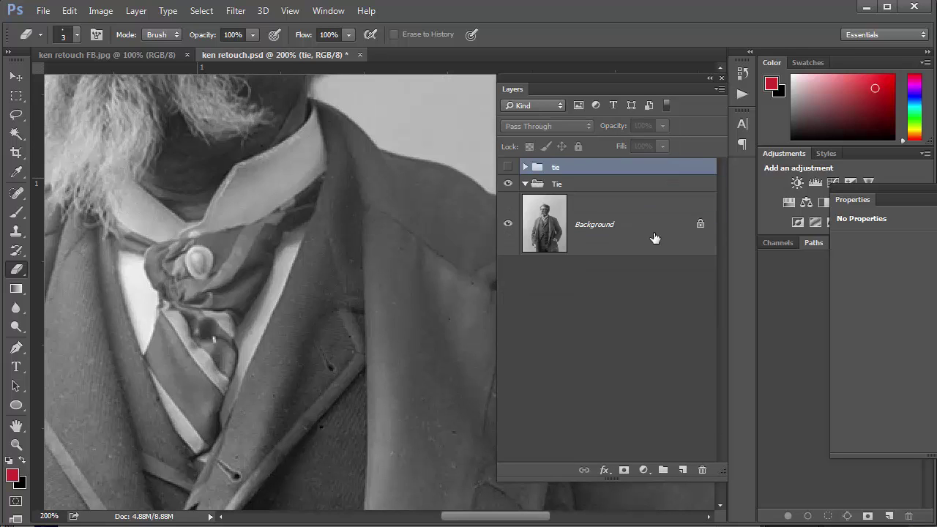
left_click(525, 168)
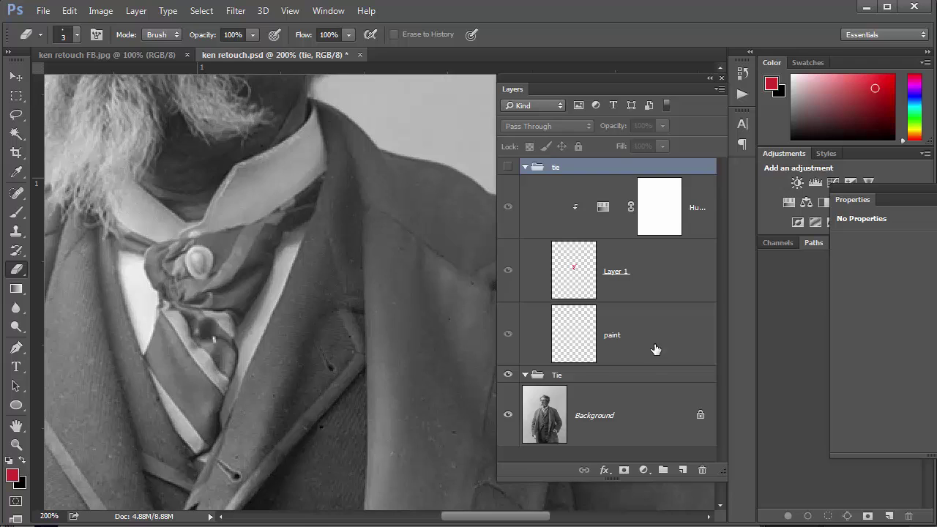
mouse_move(655, 349)
left_mouse_down()
mouse_move(634, 398)
mouse_move(634, 380)
mouse_move(640, 386)
left_mouse_up()
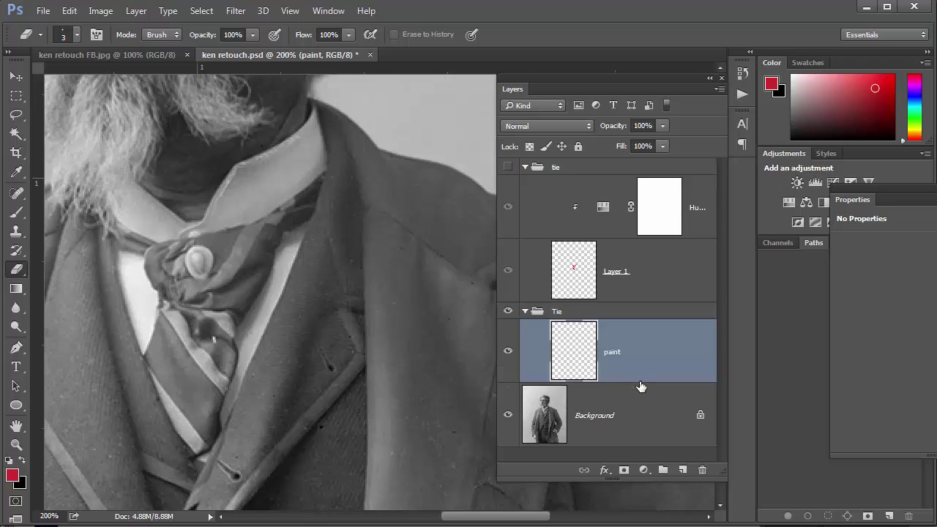
left_click(525, 167)
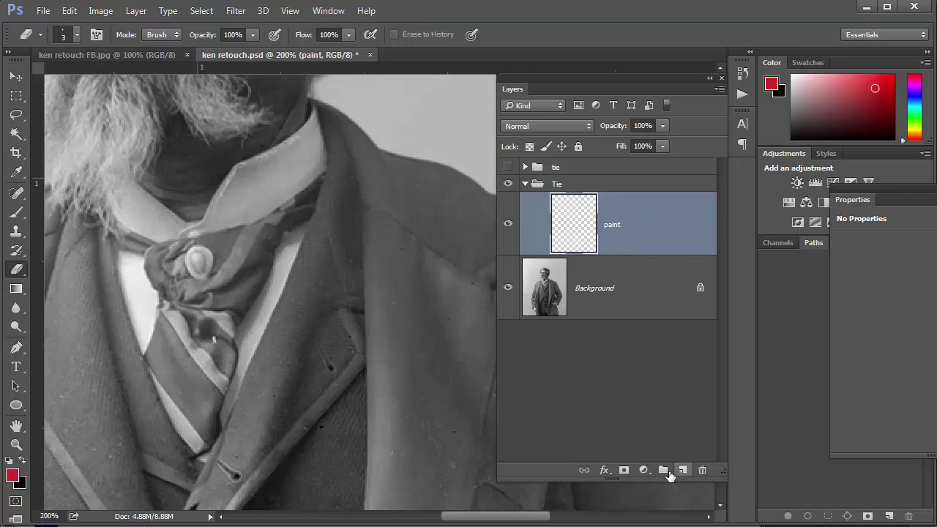
Add a Hue/Saturation adjustment clipped to the paint layer, then select paint for painting.
left_click(644, 470)
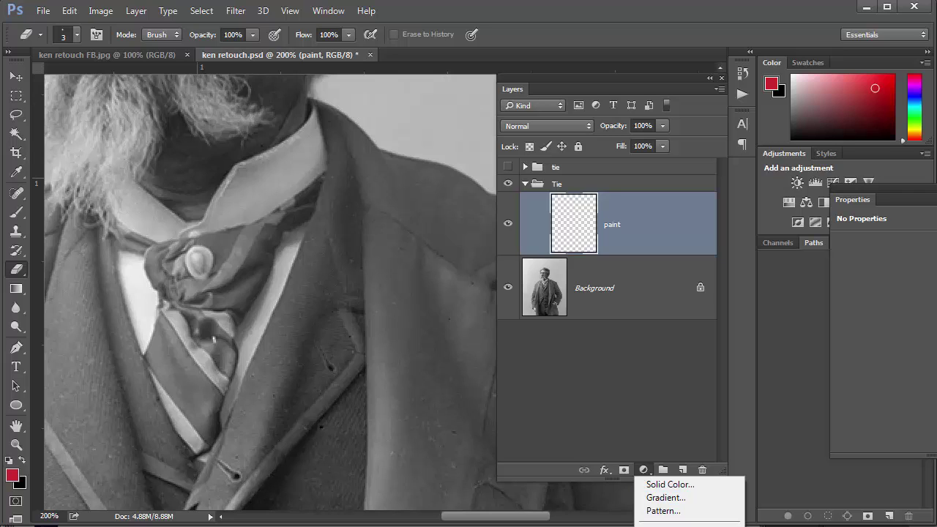
left_click(674, 526)
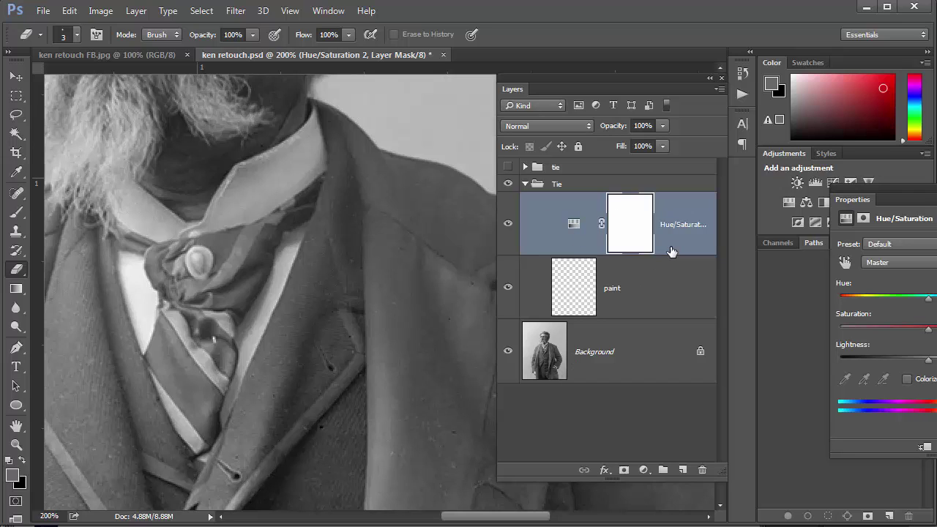
key("alt")
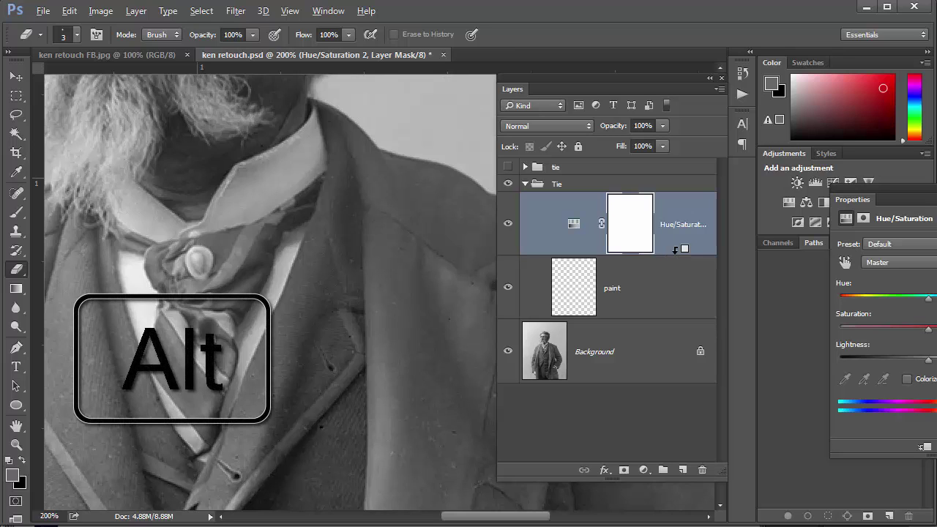
left_click(675, 249, "alt")
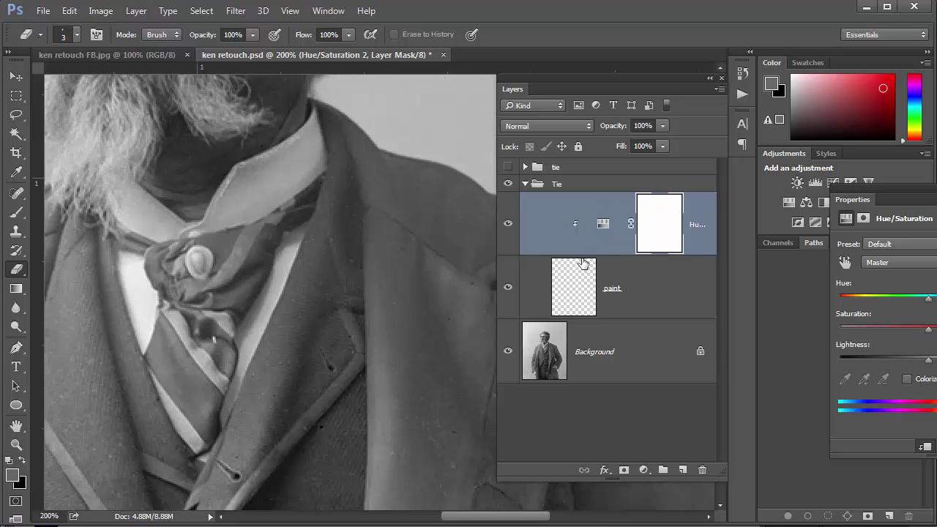
left_click(661, 304)
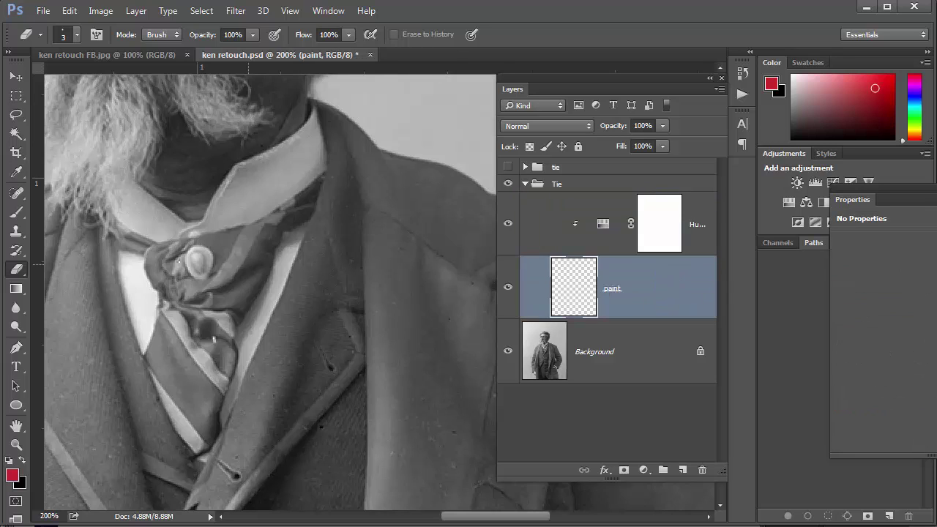
Paint red over the cravat's right fold with a 9 px, 60%-hardness brush.
left_click(16, 211)
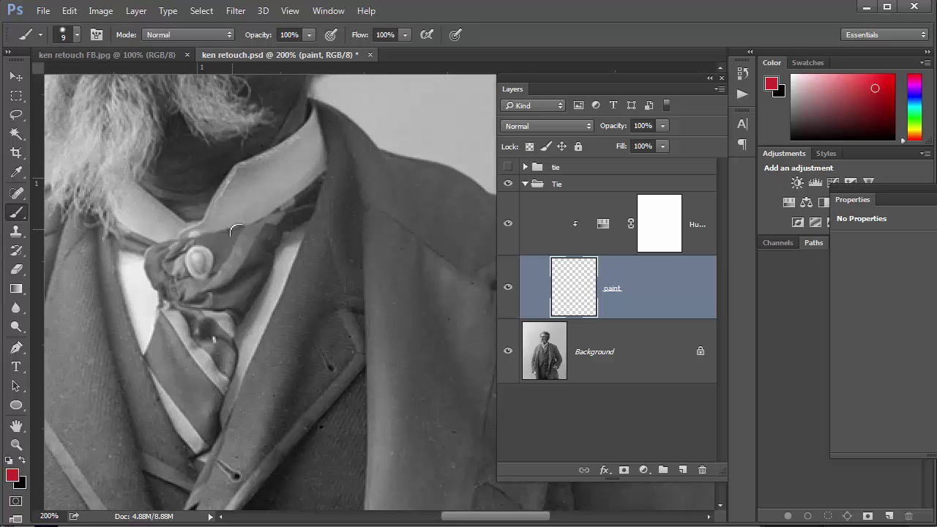
left_click(77, 35)
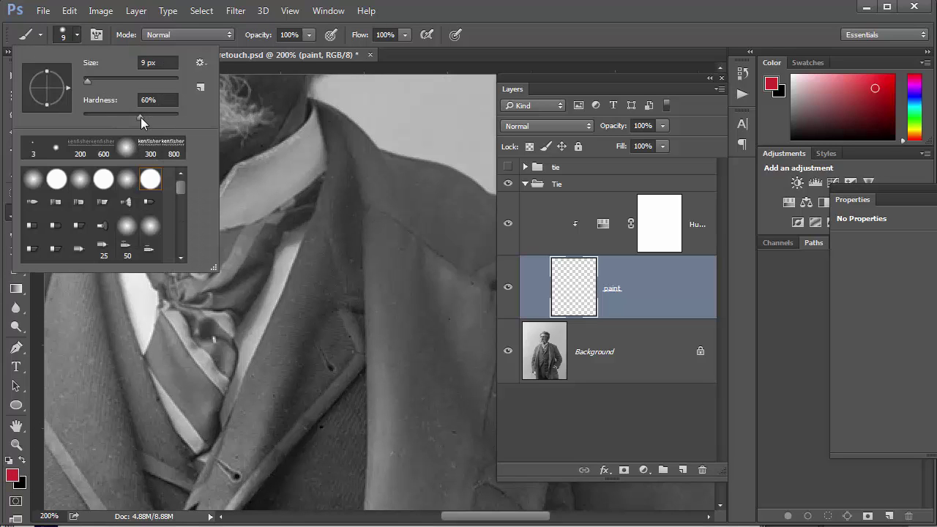
left_click(548, 14)
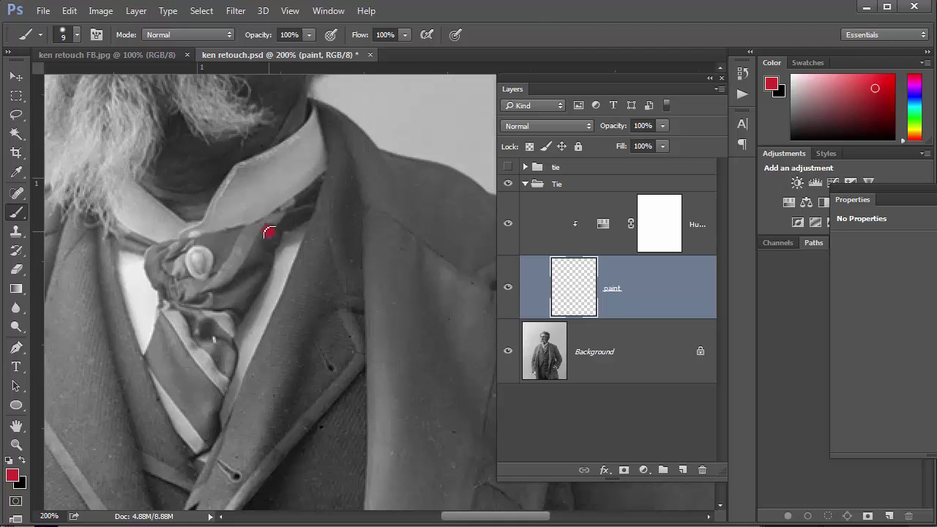
mouse_move(269, 233)
left_mouse_down()
mouse_move(225, 295)
mouse_move(193, 300)
mouse_move(238, 305)
mouse_move(271, 243)
mouse_move(258, 268)
left_mouse_up()
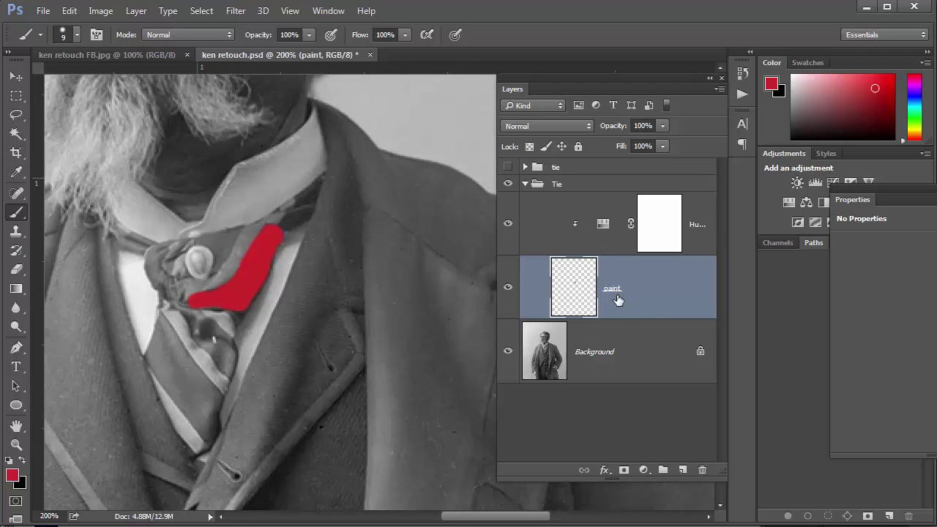
Set the paint layer to Overlay and brush red over the cravat knot and lower stripes.
left_click(586, 127)
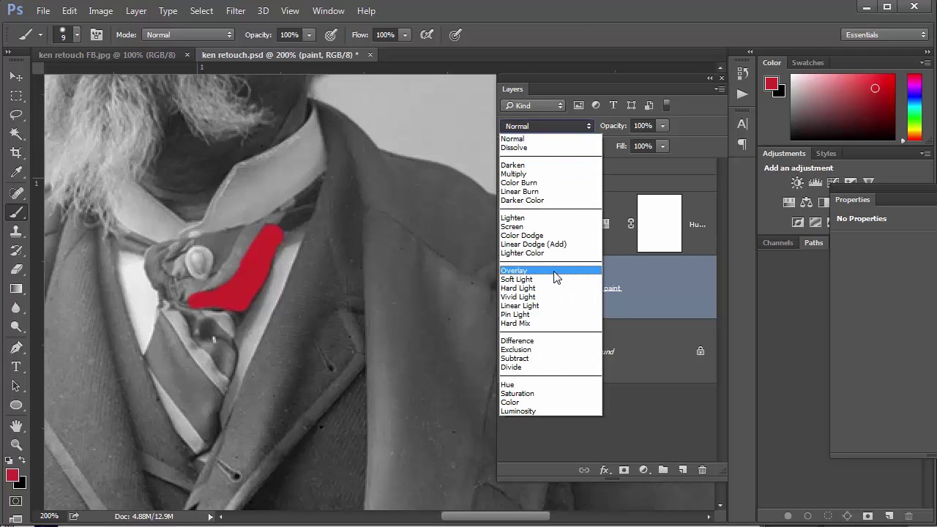
left_click(556, 277)
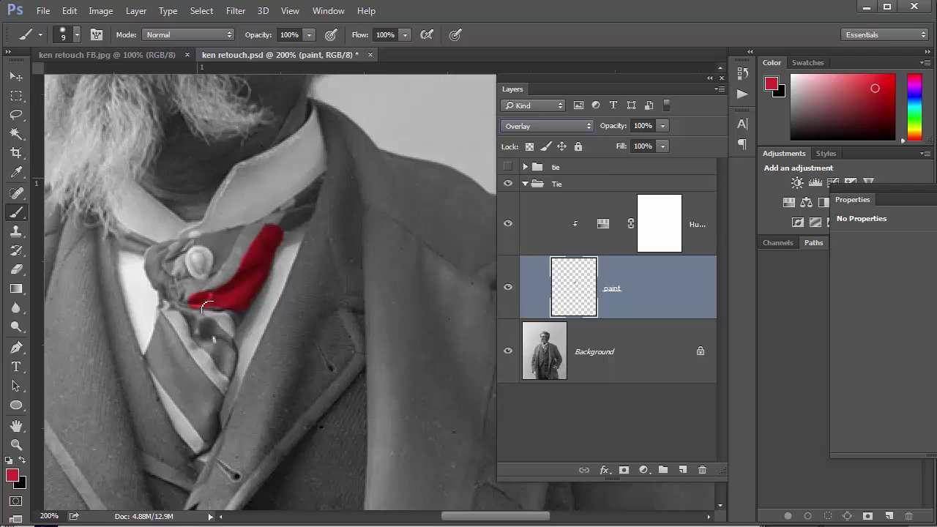
mouse_move(243, 249)
left_mouse_down()
mouse_move(200, 246)
mouse_move(213, 243)
mouse_move(217, 270)
mouse_move(164, 248)
mouse_move(146, 268)
mouse_move(169, 292)
mouse_move(165, 268)
mouse_move(187, 248)
mouse_move(172, 285)
mouse_move(175, 271)
mouse_move(185, 278)
mouse_move(184, 296)
mouse_move(230, 275)
mouse_move(205, 290)
mouse_move(233, 298)
mouse_move(189, 316)
mouse_move(181, 306)
mouse_move(228, 369)
mouse_move(232, 342)
mouse_move(198, 317)
mouse_move(228, 367)
left_mouse_up()
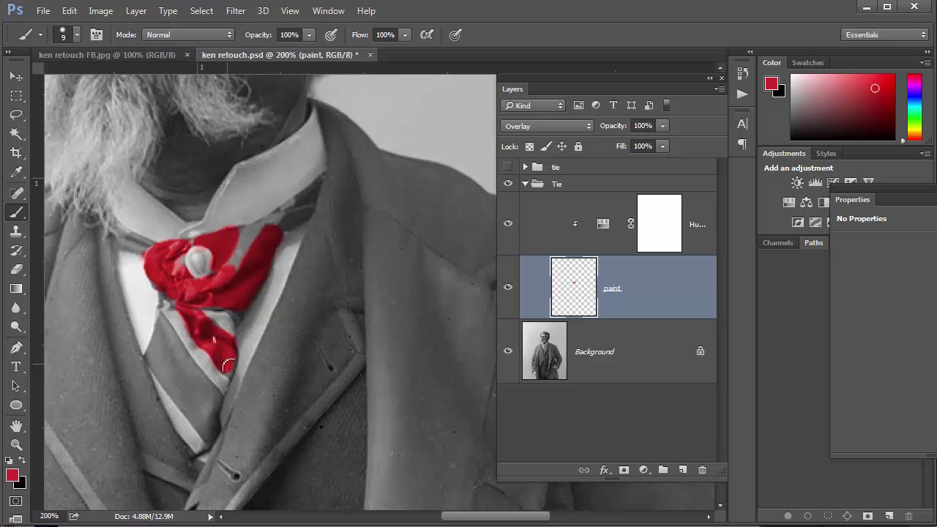
left_click(162, 322)
mouse_move(164, 328)
left_mouse_down()
mouse_move(214, 400)
mouse_move(162, 331)
mouse_move(151, 357)
mouse_move(208, 440)
mouse_move(209, 411)
mouse_move(162, 345)
mouse_move(186, 388)
mouse_move(175, 375)
left_mouse_up()
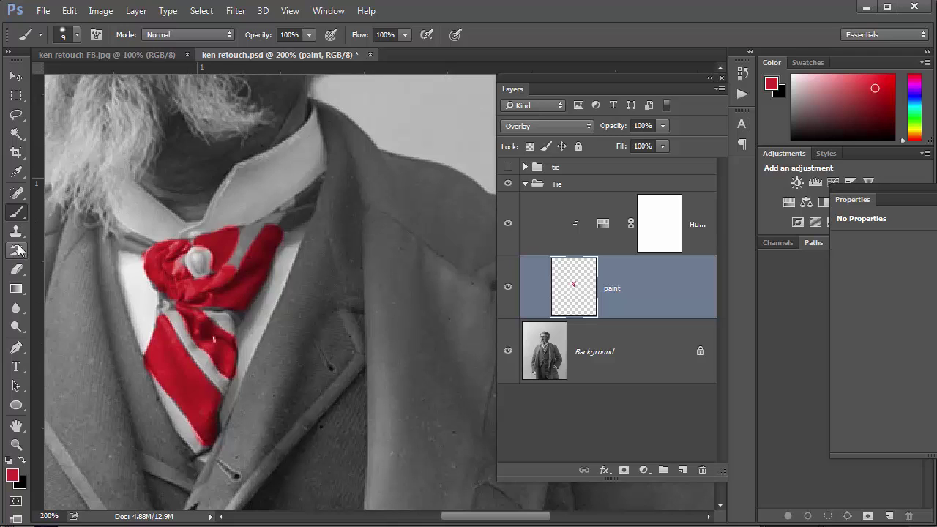
left_click(16, 270)
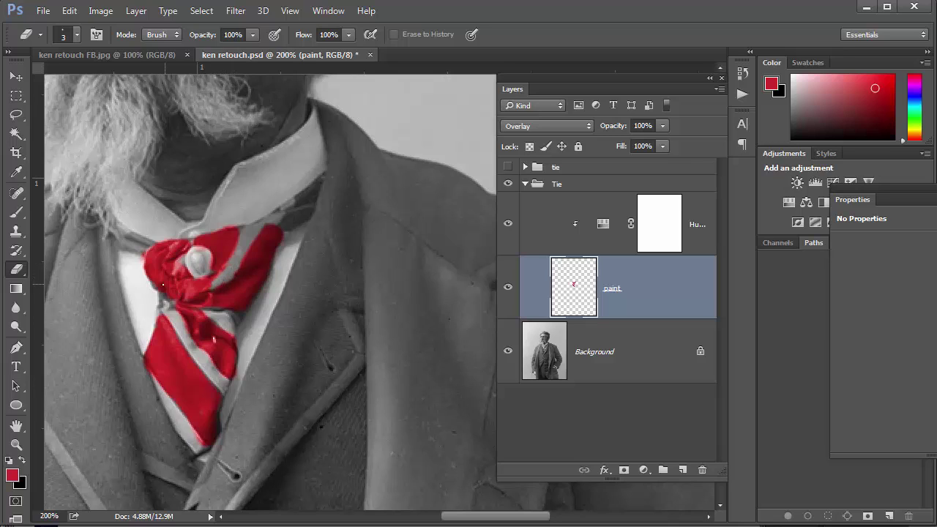
Set the clipped Hue/Saturation to Hue +17, Saturation -54, Lightness -6 for a brick red.
left_click(16, 213)
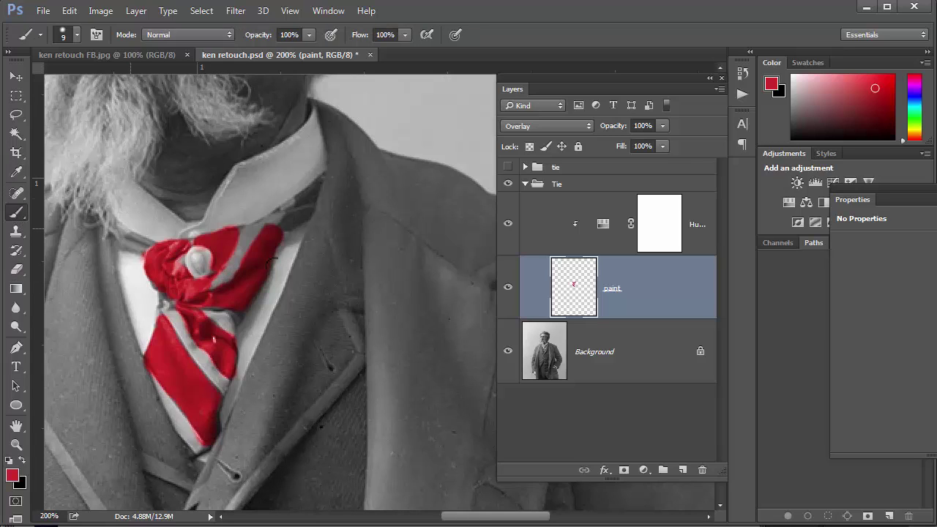
left_click(563, 223)
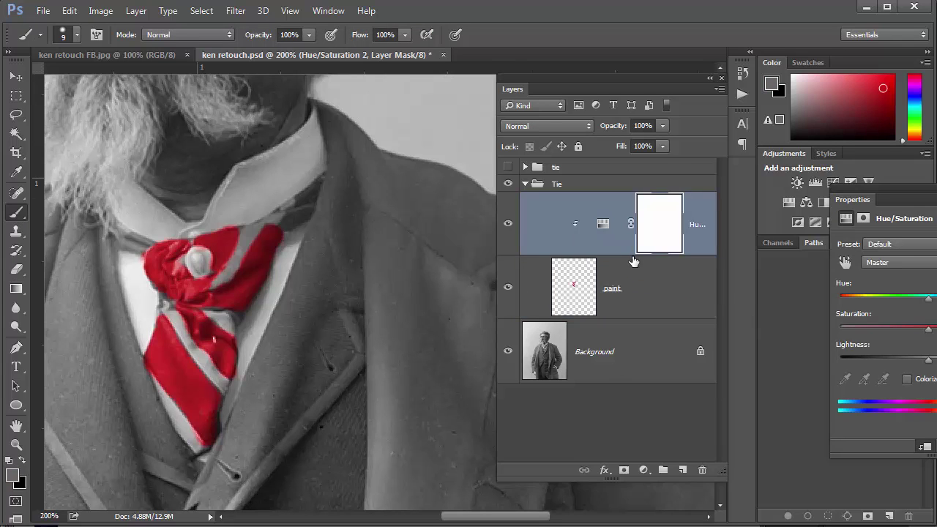
left_click_drag(859, 196, 349, 157)
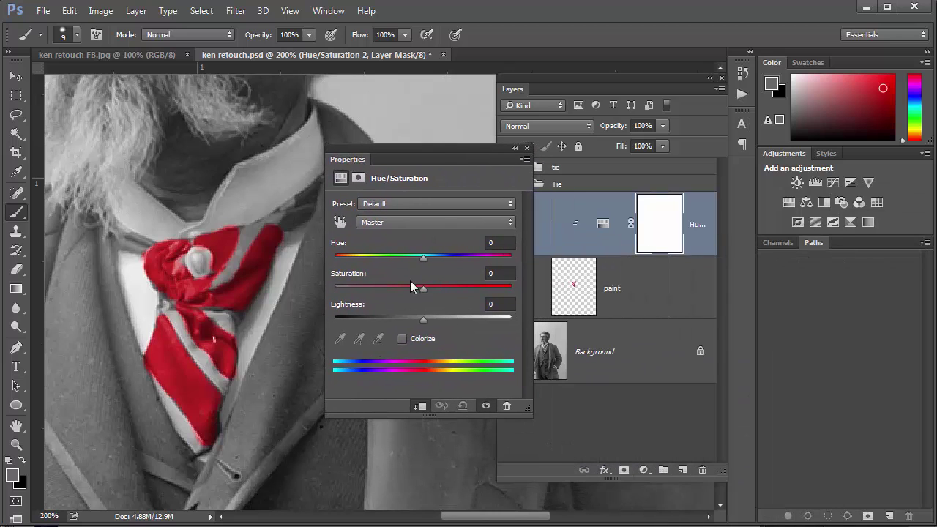
left_click_drag(424, 257, 378, 286)
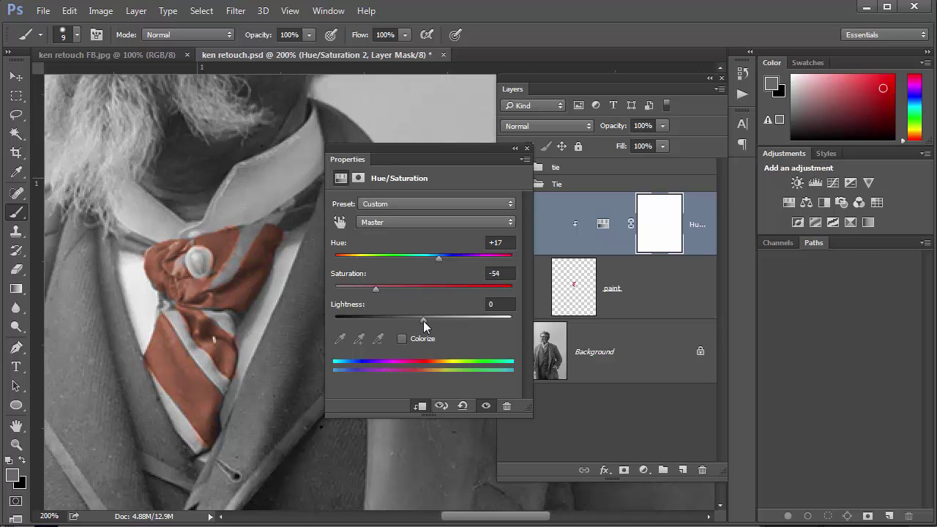
left_click_drag(423, 321, 405, 318)
left_click_drag(424, 320, 418, 322)
left_click(527, 148)
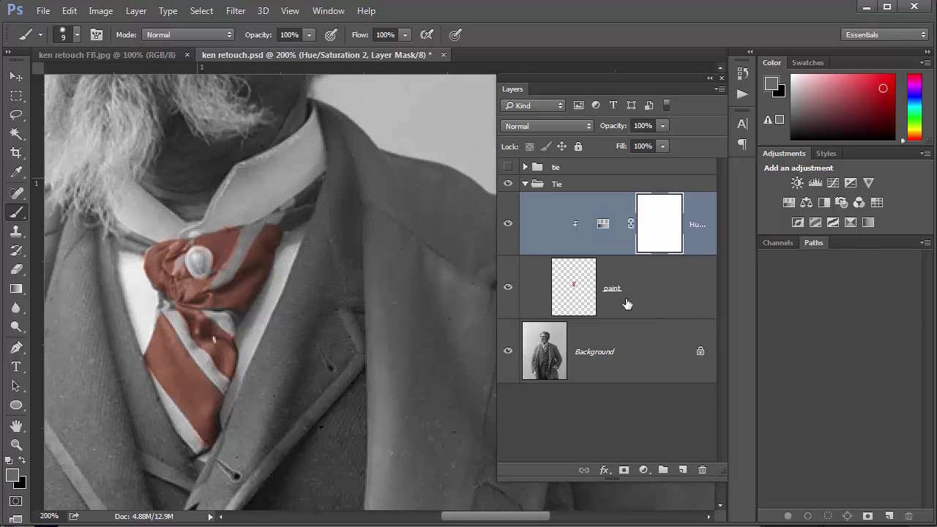
Collapse the Tie group and show the Actions panel from the Window menu.
left_click(525, 184)
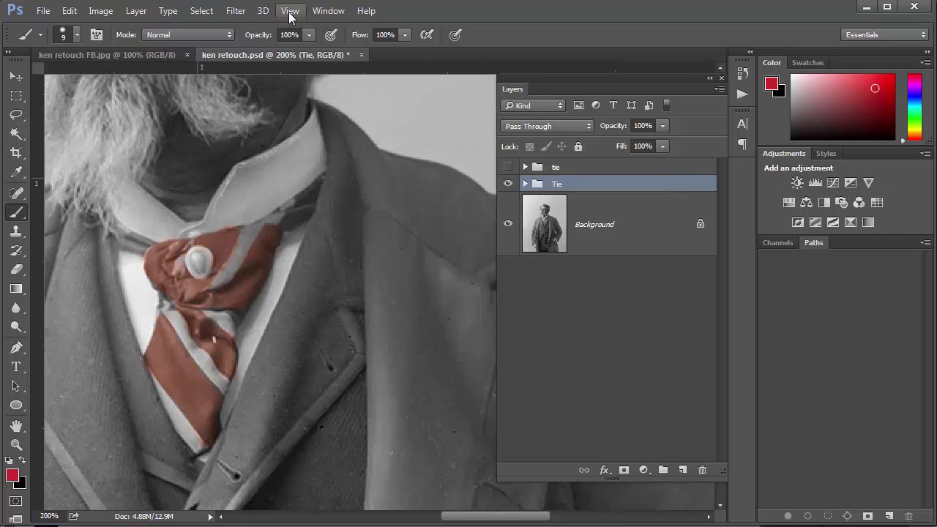
left_click(313, 13)
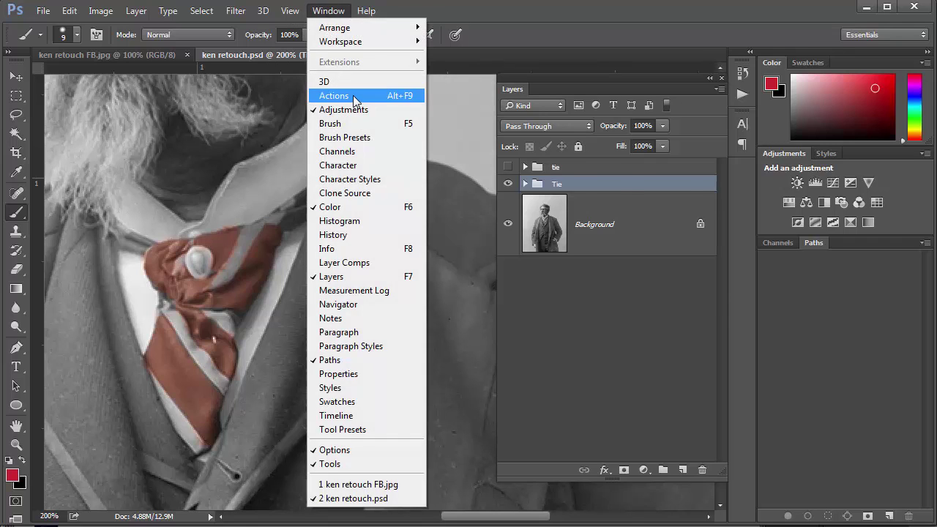
left_click(333, 95)
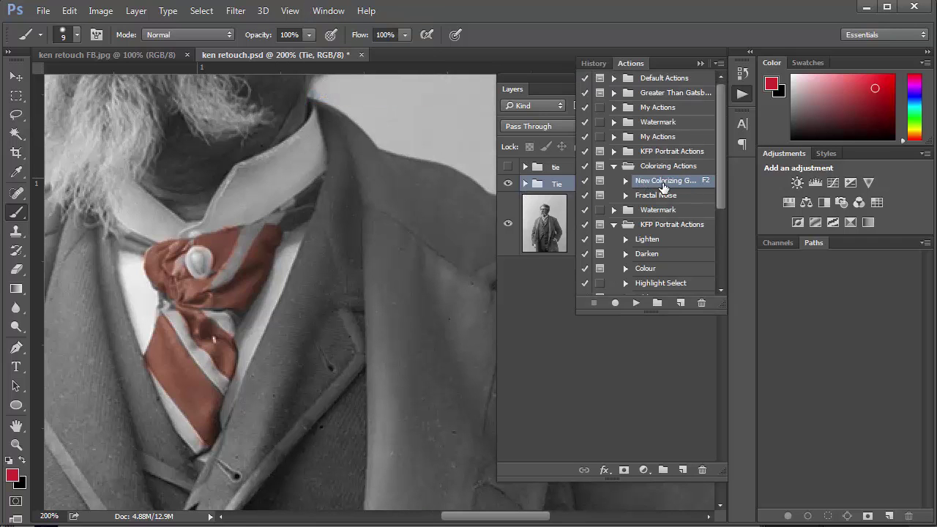